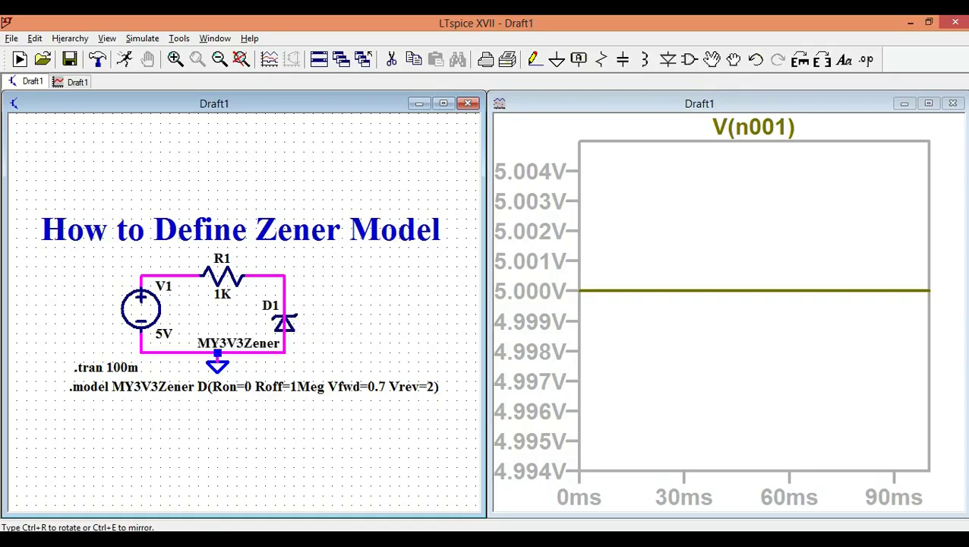
- Place diode D1 back into its branch and run the simulation, plotting the voltage between R1 and D1
{"action": "left_click", "coordinate": [287, 311]}
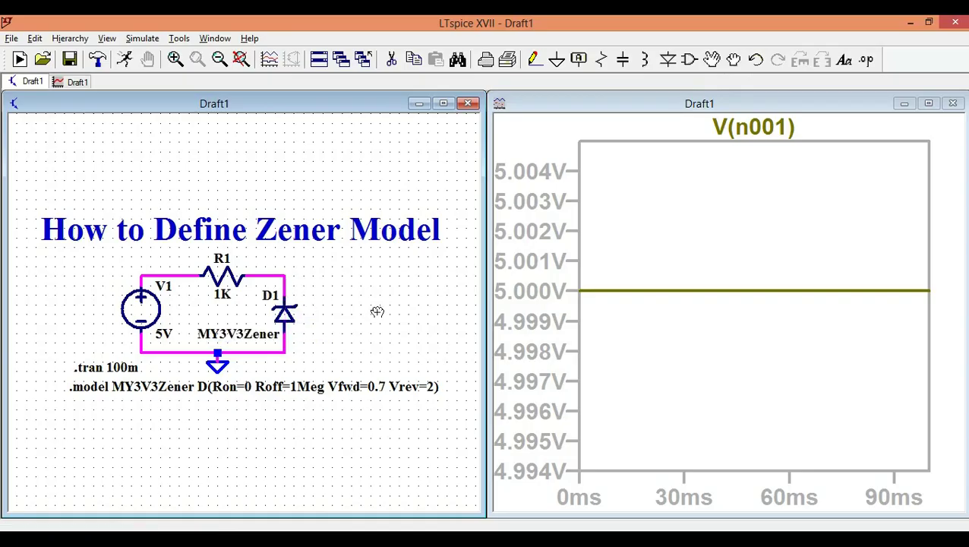
{"action": "left_click", "coordinate": [126, 62]}
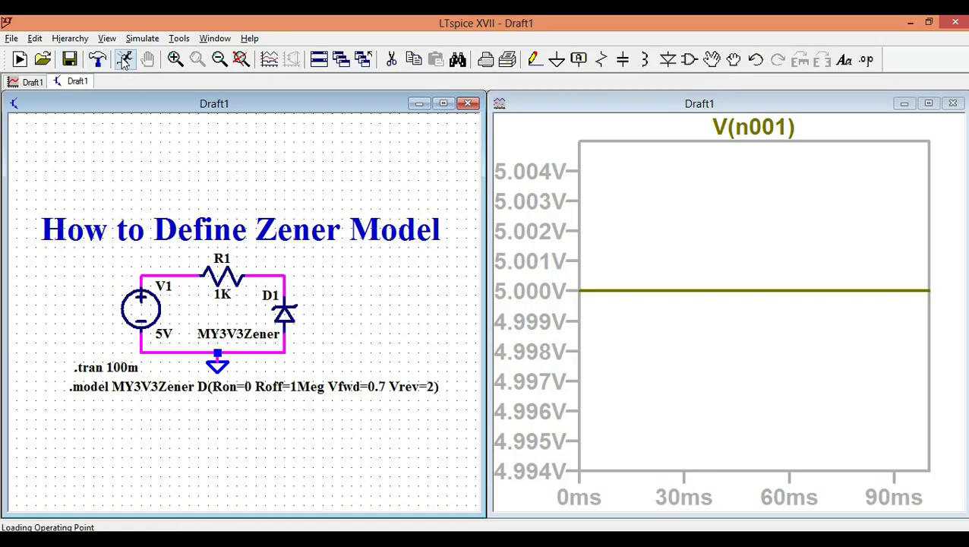
{"action": "left_click", "coordinate": [289, 271]}
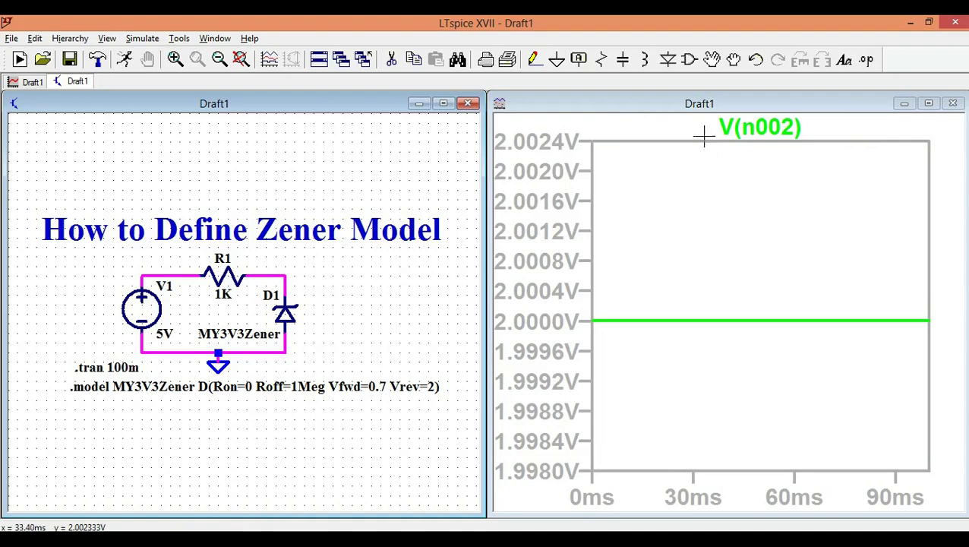
- Set Vrev to 3.3 in the MY3V3Zener .model directive and rerun the simulation
{"action": "right_click", "coordinate": [430, 386]}
{"action": "left_click", "coordinate": [605, 385]}
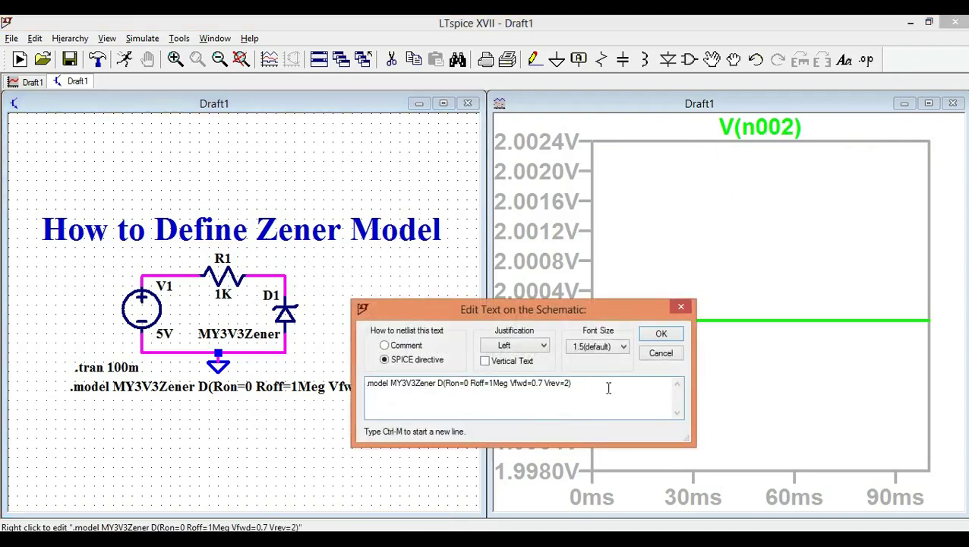
{"action": "key", "text": "Left"}
{"action": "key", "text": "BackSpace"}
{"action": "type", "text": "3.3"}
{"action": "key", "text": "Return"}
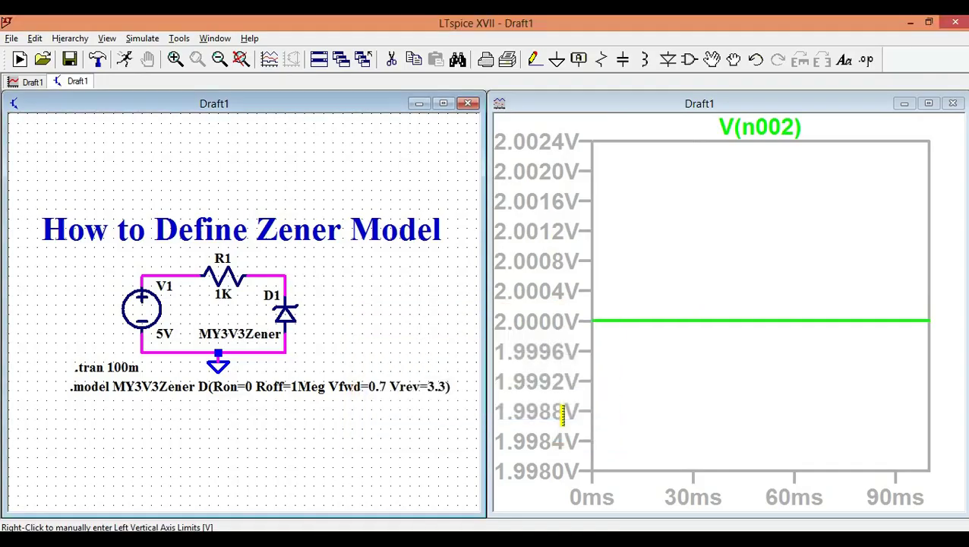
{"action": "left_click", "coordinate": [125, 60]}
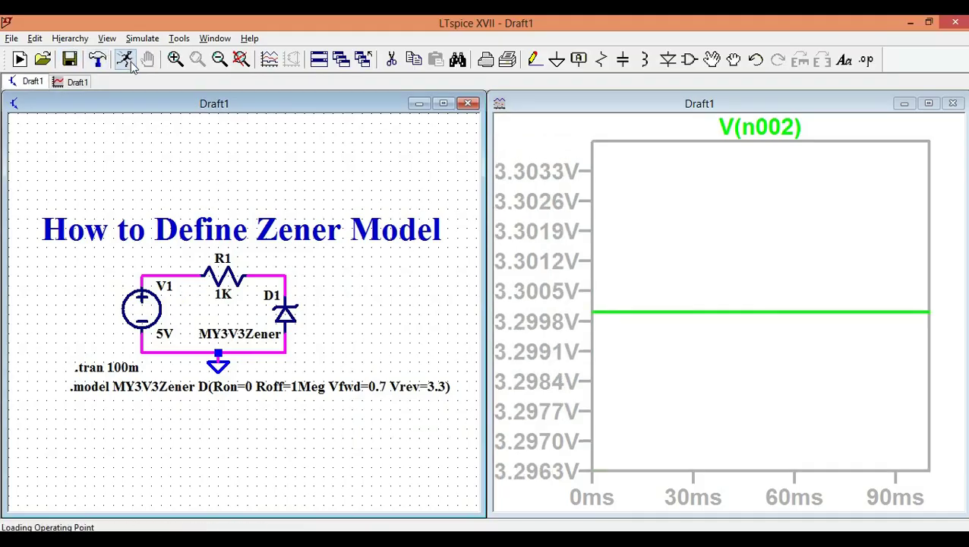
- Change the default colour of the V(n002) trace to dark blue
{"action": "right_click", "coordinate": [729, 126]}
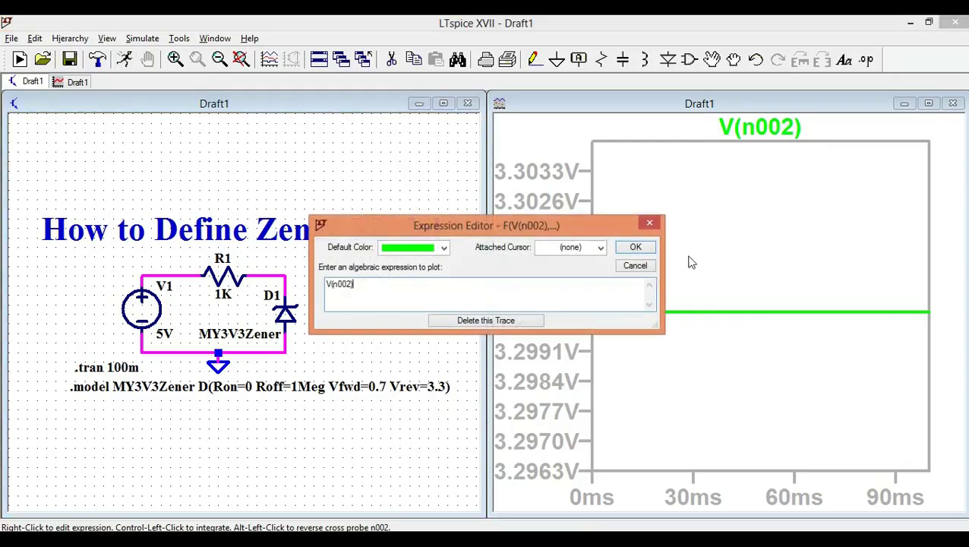
{"action": "left_click", "coordinate": [443, 247]}
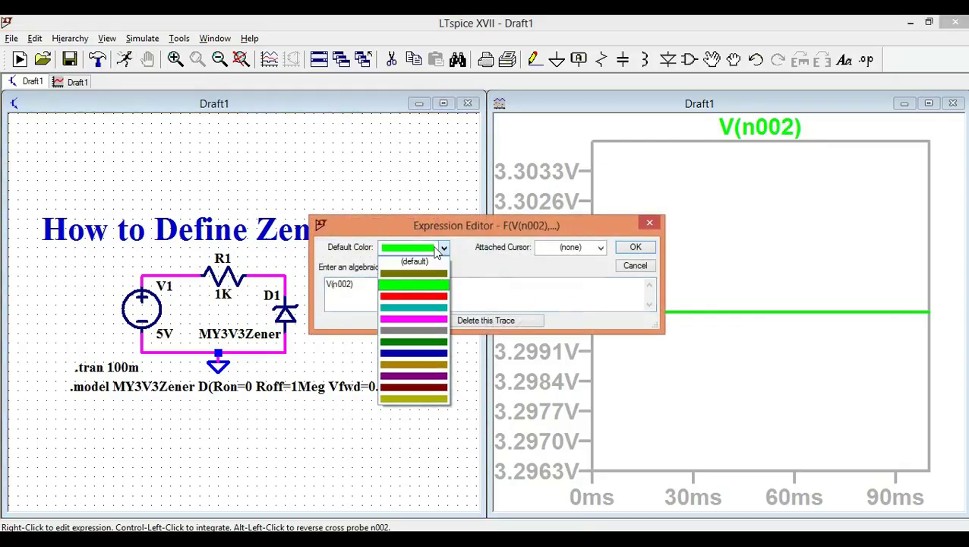
{"action": "left_click", "coordinate": [410, 355]}
{"action": "left_click", "coordinate": [635, 247]}
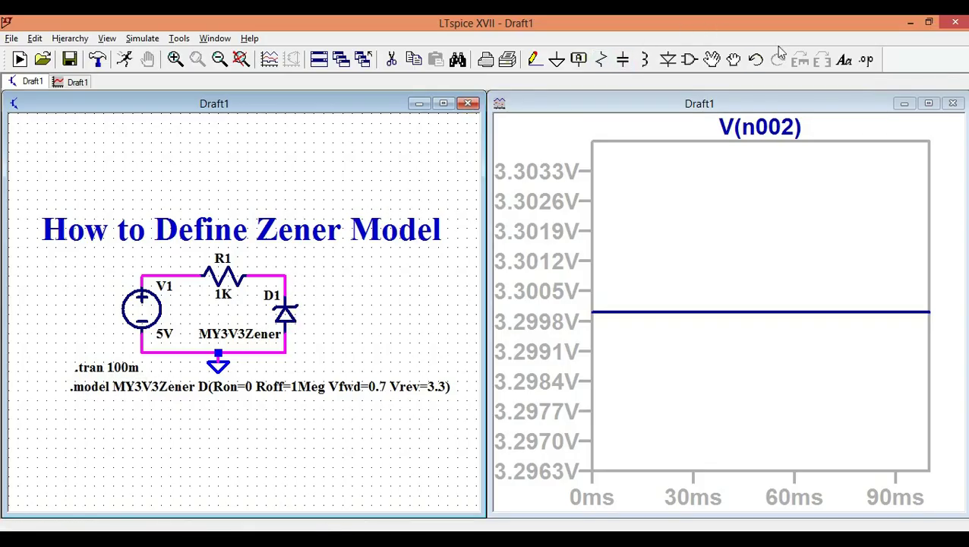
- Move the MY3V3Zener label from inside the circuit loop to the outer side of diode D1
{"action": "left_click", "coordinate": [731, 60]}
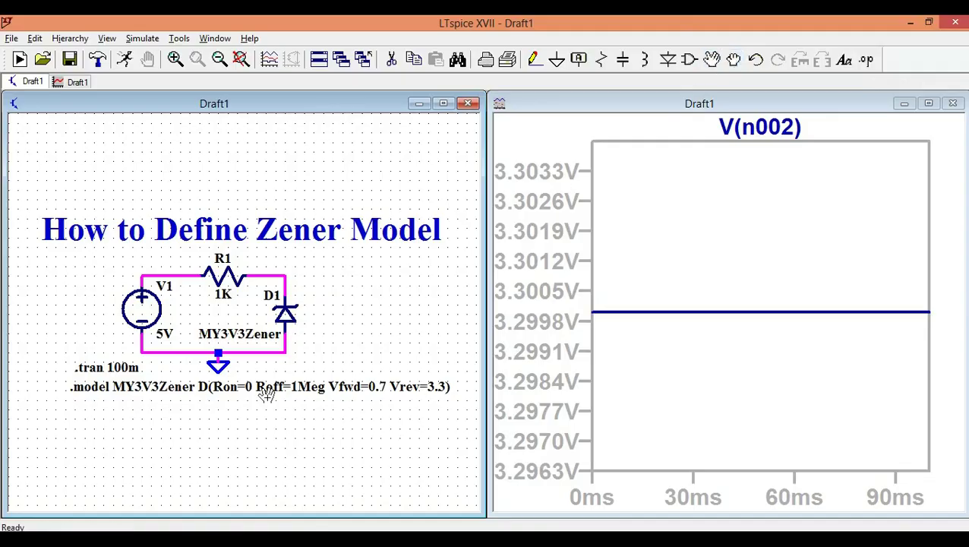
{"action": "left_click", "coordinate": [228, 334]}
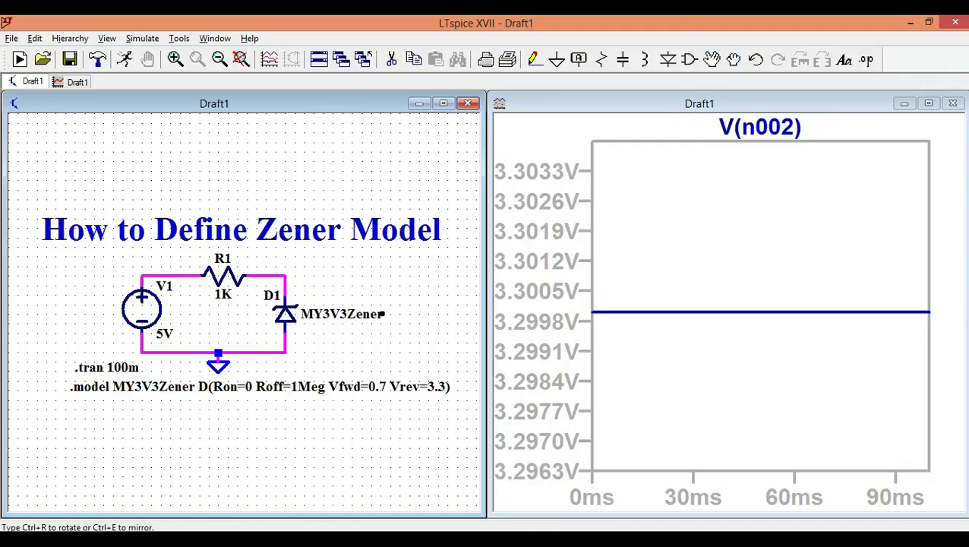
{"action": "left_click", "coordinate": [342, 322]}
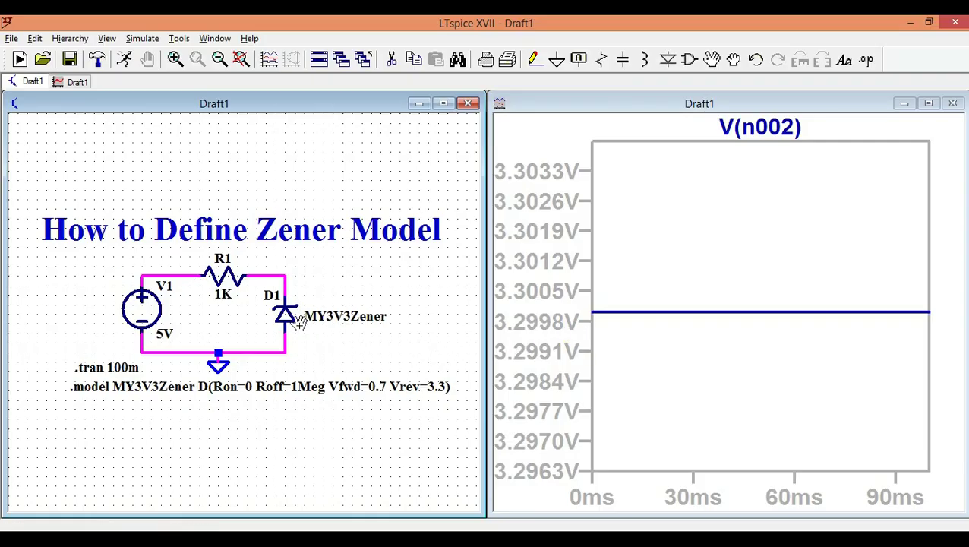
- Set voltage source V1 to 12V and rerun the simulation, adding the current through D1 to the plot
{"action": "right_click", "coordinate": [144, 319]}
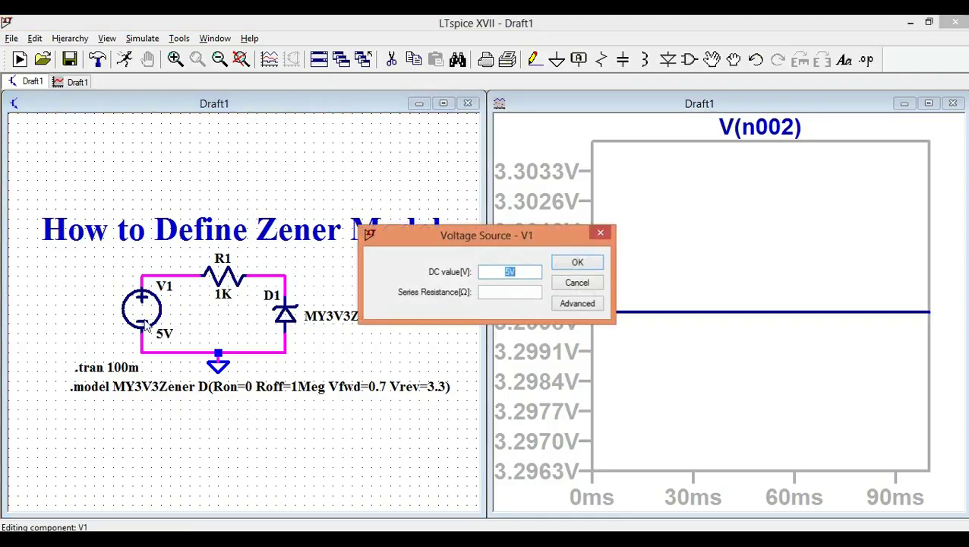
{"action": "left_click", "coordinate": [507, 271]}
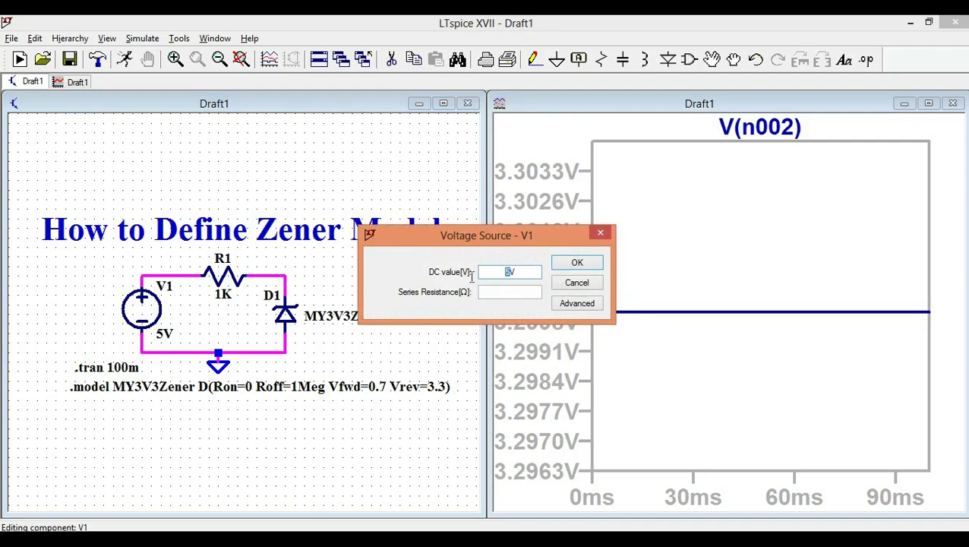
{"action": "key", "text": "BackSpace"}
{"action": "type", "text": "12"}
{"action": "left_click", "coordinate": [577, 262]}
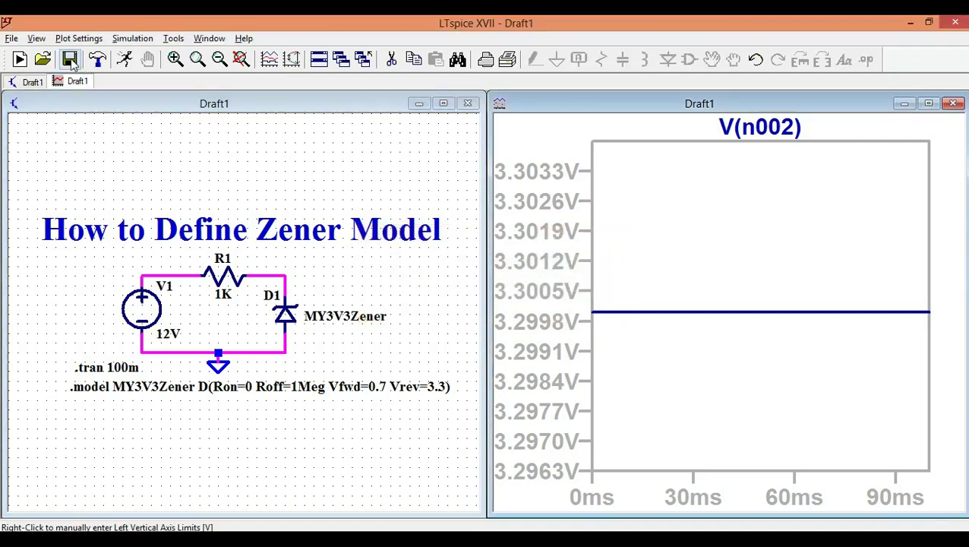
{"action": "left_click", "coordinate": [122, 61]}
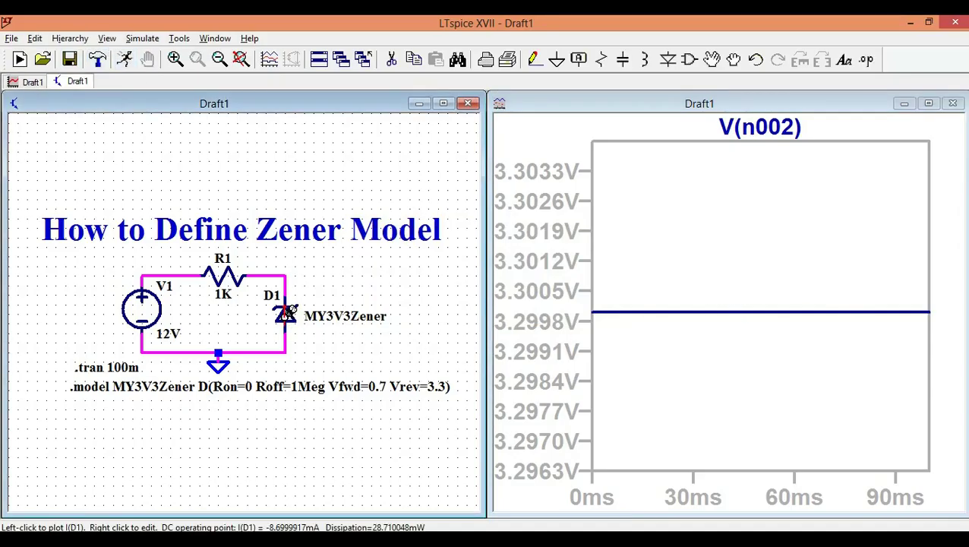
{"action": "left_click", "coordinate": [289, 311]}
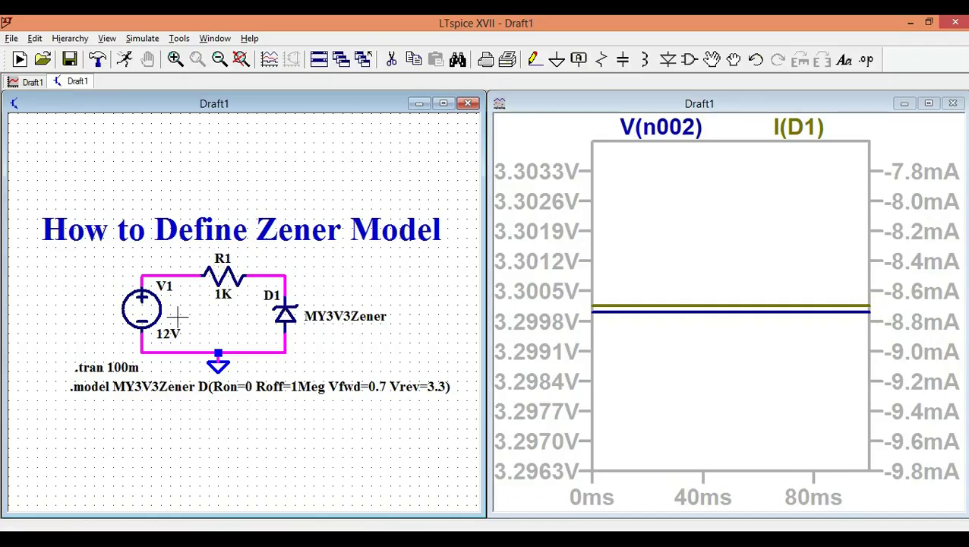
- Set voltage source V1 to 5V and rerun the simulation
{"action": "right_click", "coordinate": [137, 308]}
{"action": "left_click_drag", "start_coordinate": [518, 273], "coordinate": [480, 277]}
{"action": "type", "text": "5"}
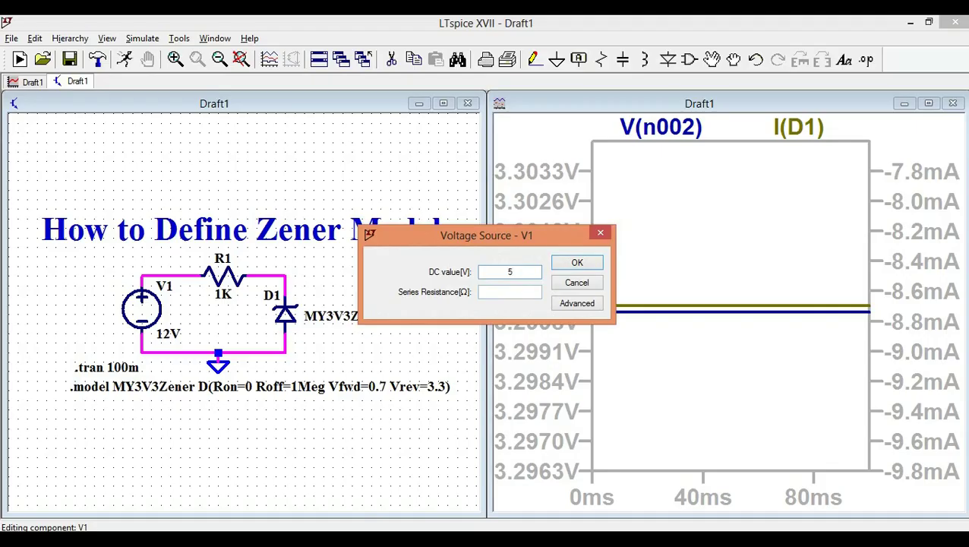
{"action": "type", "text": "V"}
{"action": "key", "text": "Return"}
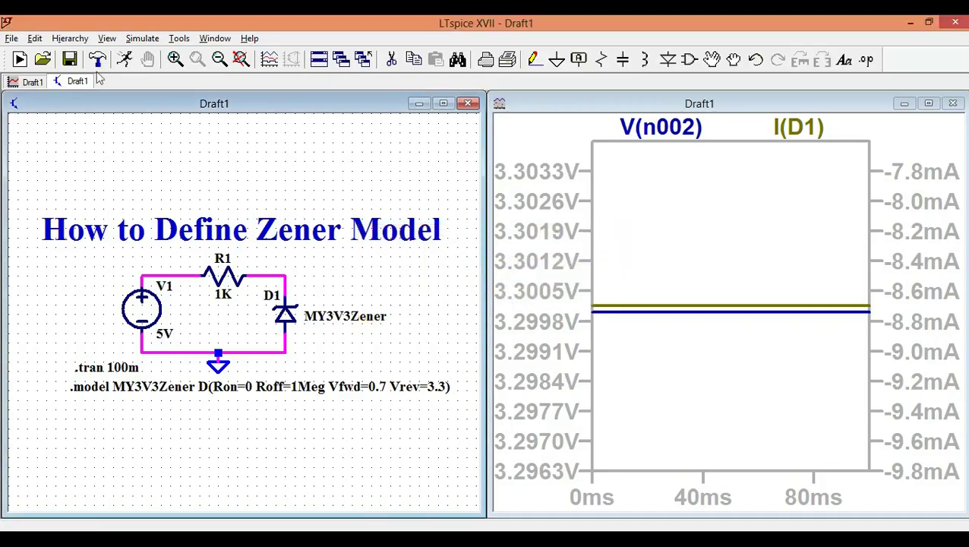
{"action": "left_click", "coordinate": [127, 59]}
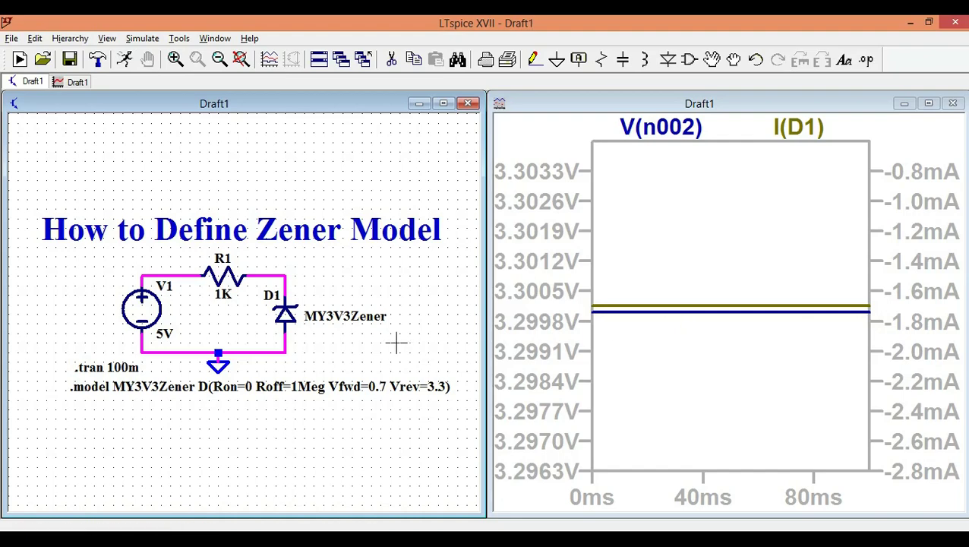
- Close the waveform window and maximize the schematic so the circuit fills the workspace
{"action": "left_click", "coordinate": [952, 103]}
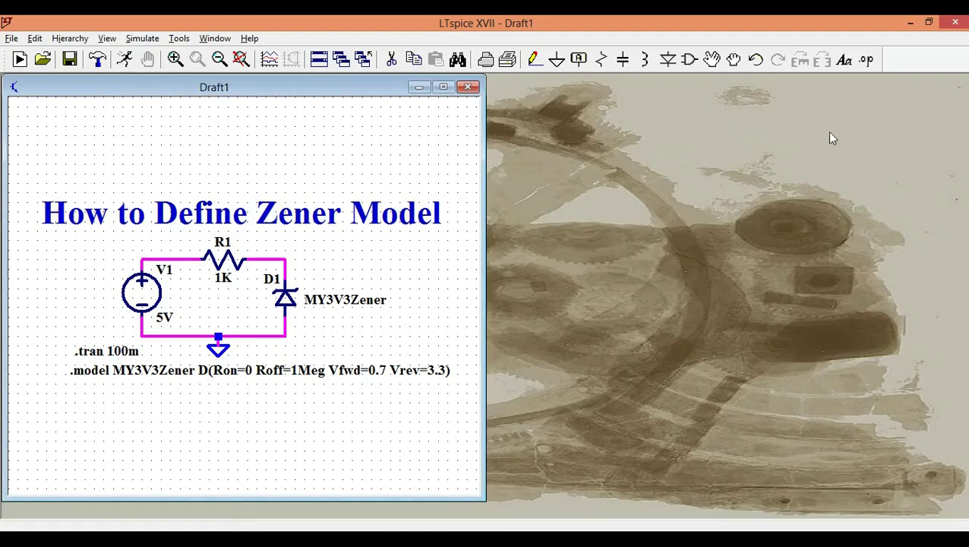
{"action": "left_click", "coordinate": [444, 88]}
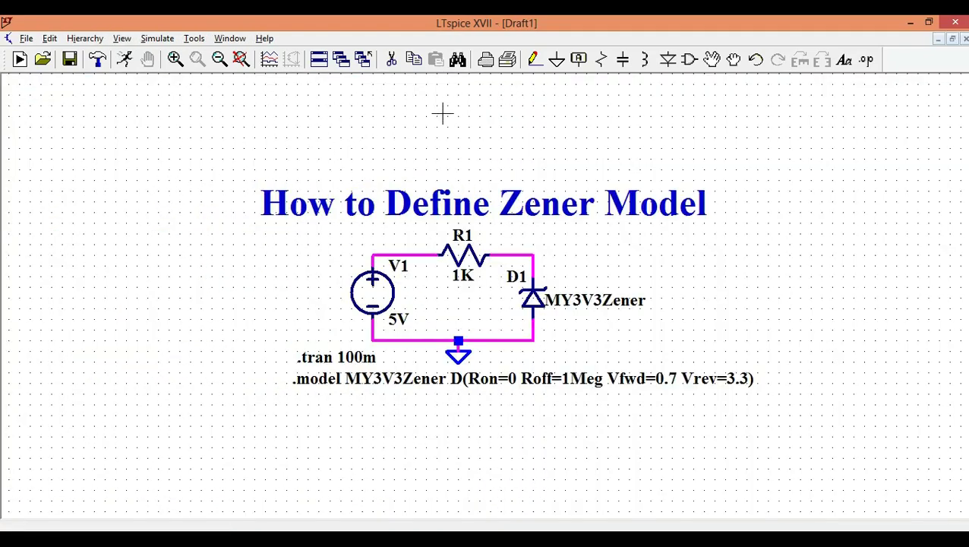
{"action": "scroll", "coordinate": [402, 141], "scroll_direction": "up", "scroll_amount": 3}
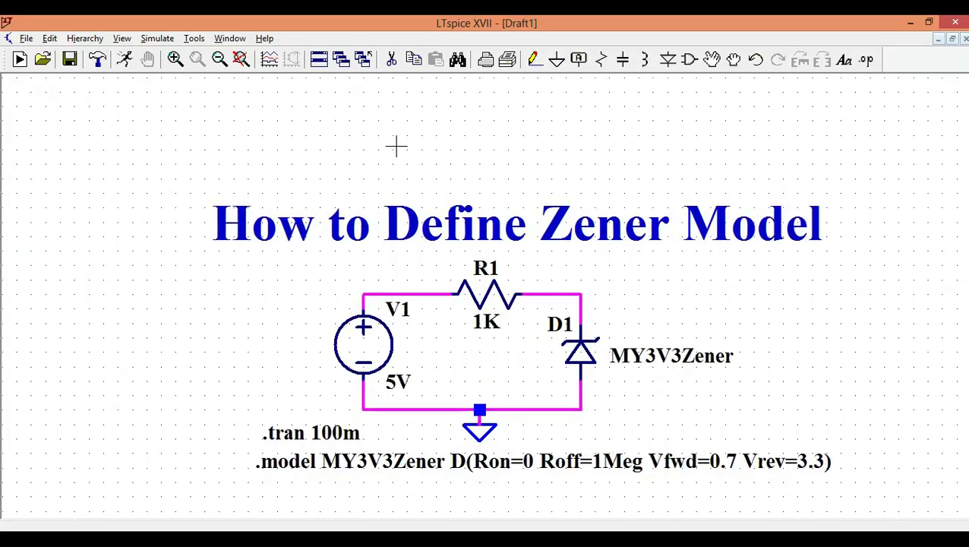
{"action": "scroll", "coordinate": [383, 245], "scroll_direction": "up", "scroll_amount": 2}
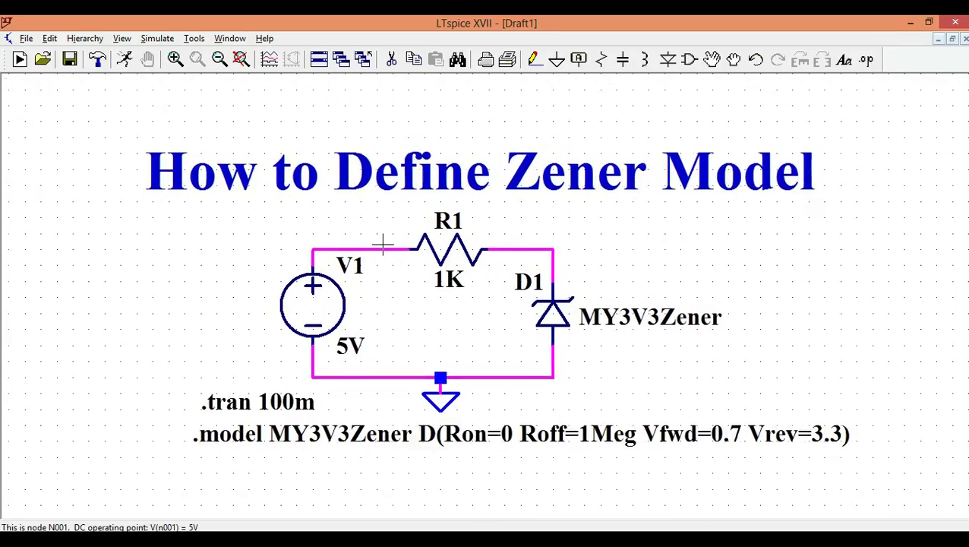
{"action": "scroll", "coordinate": [813, 244], "scroll_direction": "down", "scroll_amount": 1}
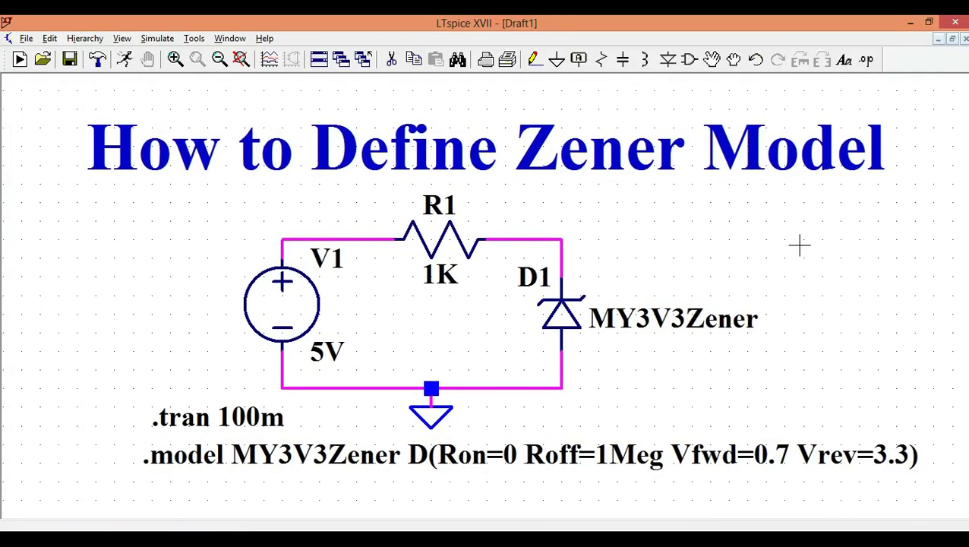
{"action": "scroll", "coordinate": [799, 245], "scroll_direction": "down", "scroll_amount": 1}
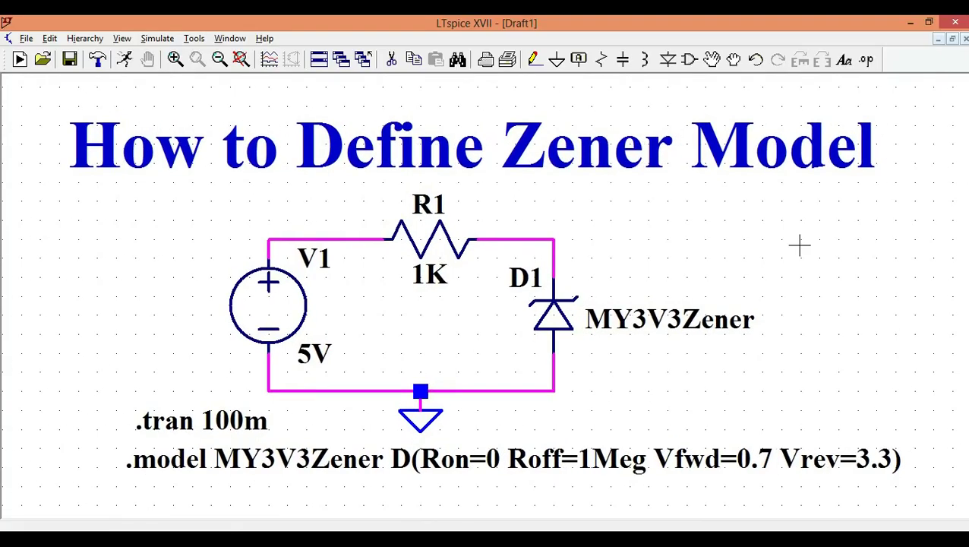
{"action": "left_click_drag", "start_coordinate": [798, 245], "coordinate": [799, 241]}
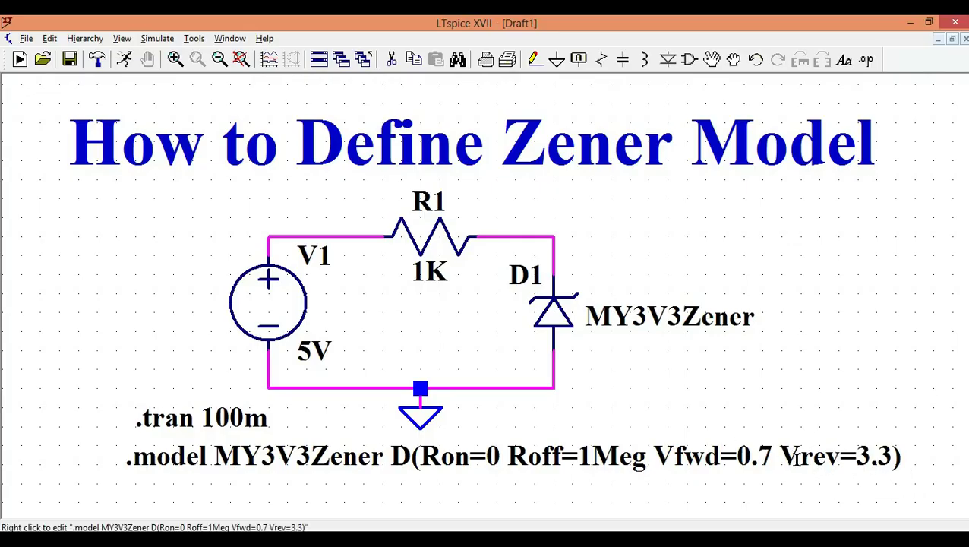
- Set Vrev to 12 in the MY3V3Zener .model directive
{"action": "right_click", "coordinate": [874, 456]}
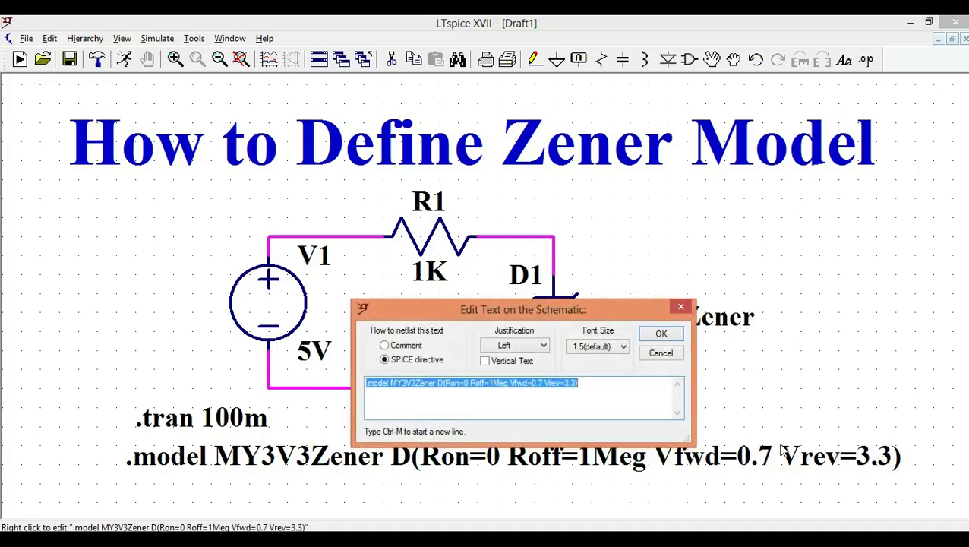
{"action": "left_click", "coordinate": [577, 386]}
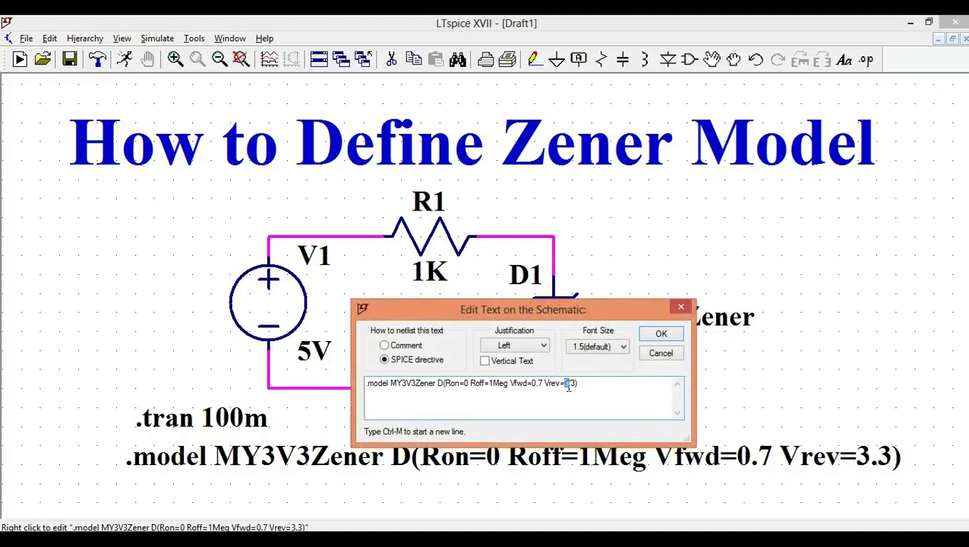
{"action": "left_click_drag", "start_coordinate": [564, 385], "coordinate": [577, 387]}
{"action": "type", "text": "12"}
{"action": "left_click", "coordinate": [660, 333]}
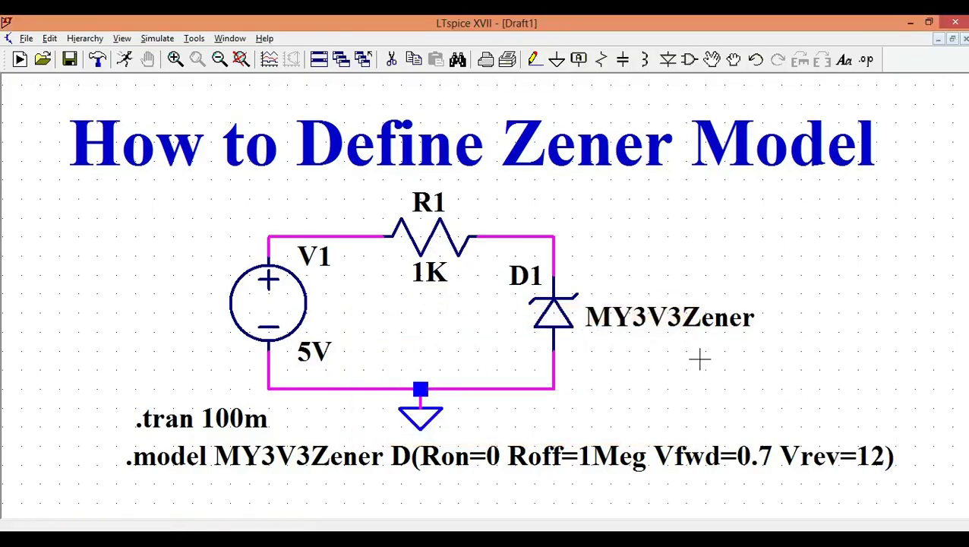
- Set the DC value of voltage source V1 to 24V
{"action": "right_click", "coordinate": [259, 309]}
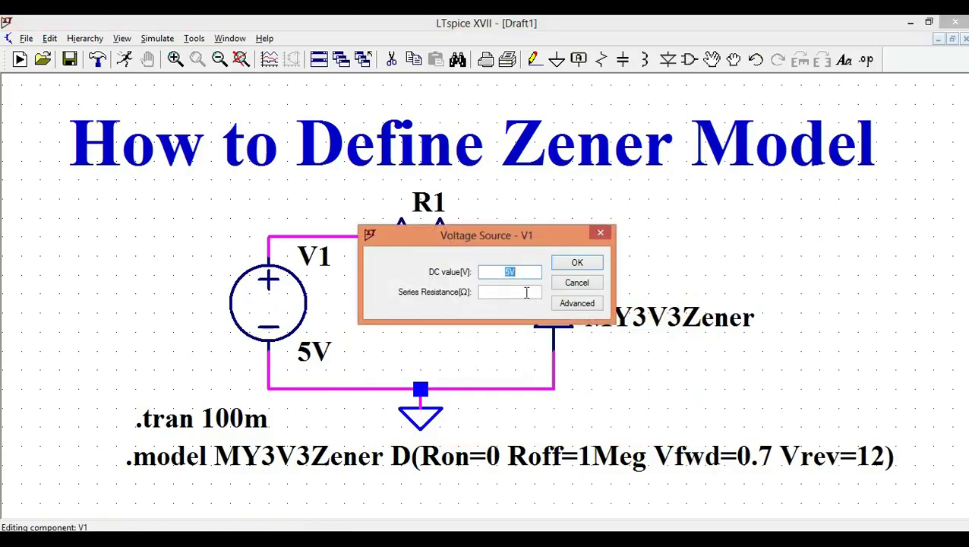
{"action": "left_click", "coordinate": [490, 271]}
{"action": "key", "text": "Delete"}
{"action": "type", "text": "24"}
{"action": "left_click", "coordinate": [571, 264]}
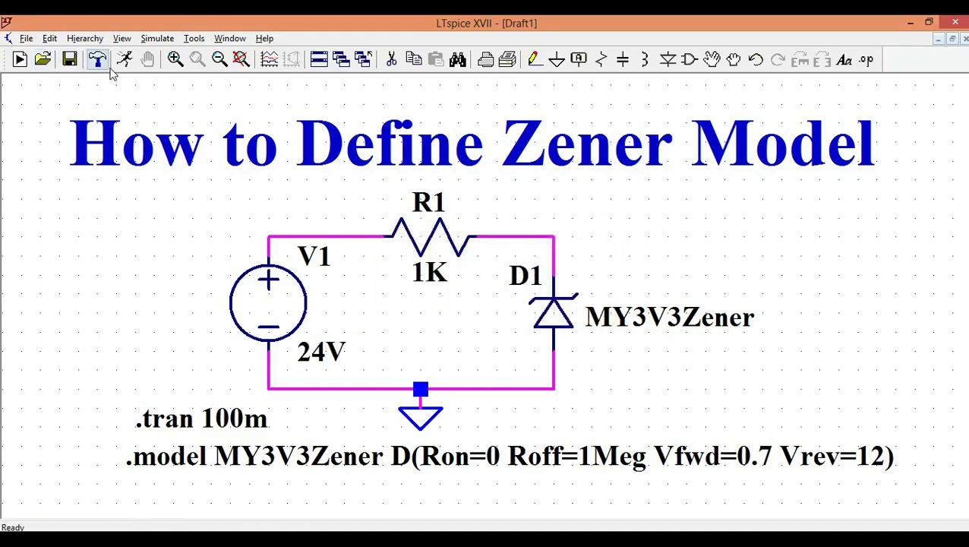
- Rerun the simulation with the voltages on both sides of R1 plotted, and maximize the schematic window
{"action": "left_click", "coordinate": [124, 59]}
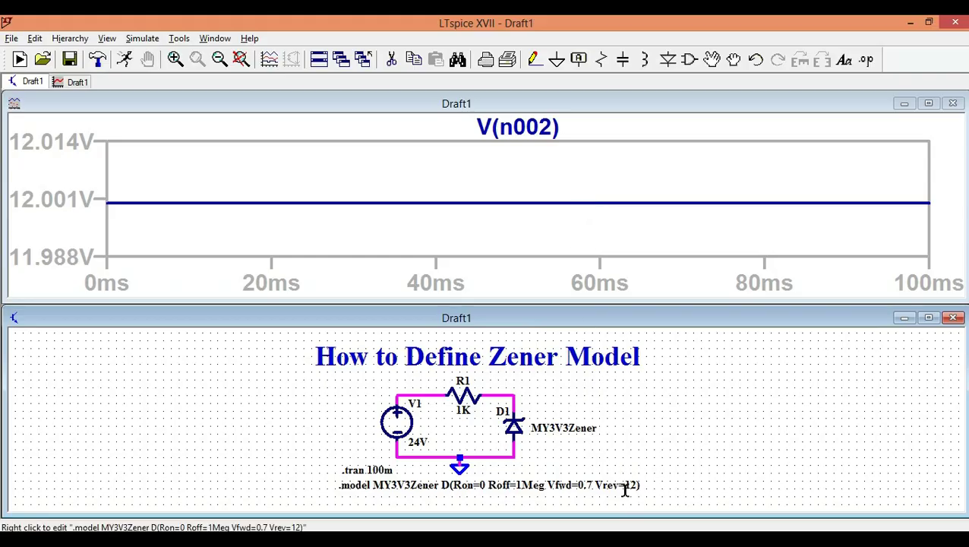
{"action": "left_click", "coordinate": [411, 394]}
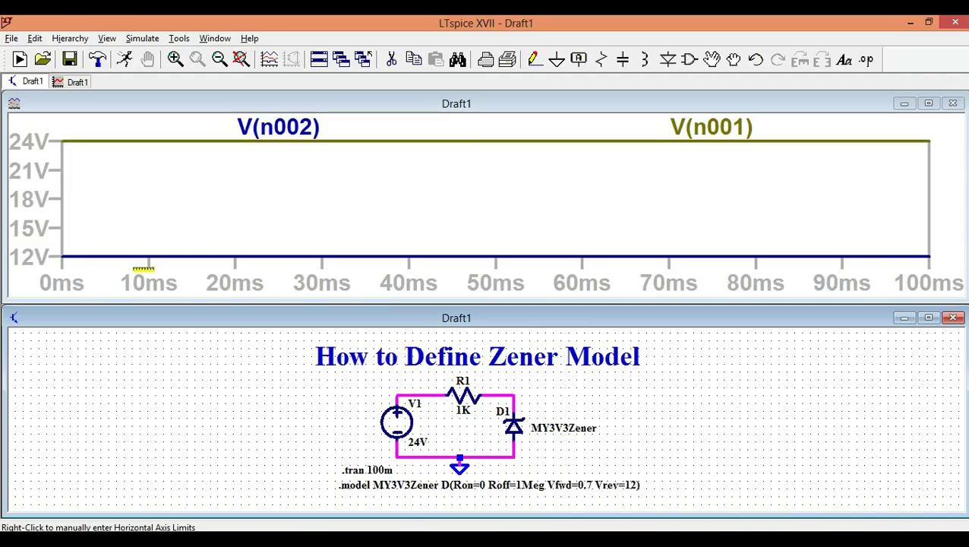
{"action": "left_click", "coordinate": [928, 317]}
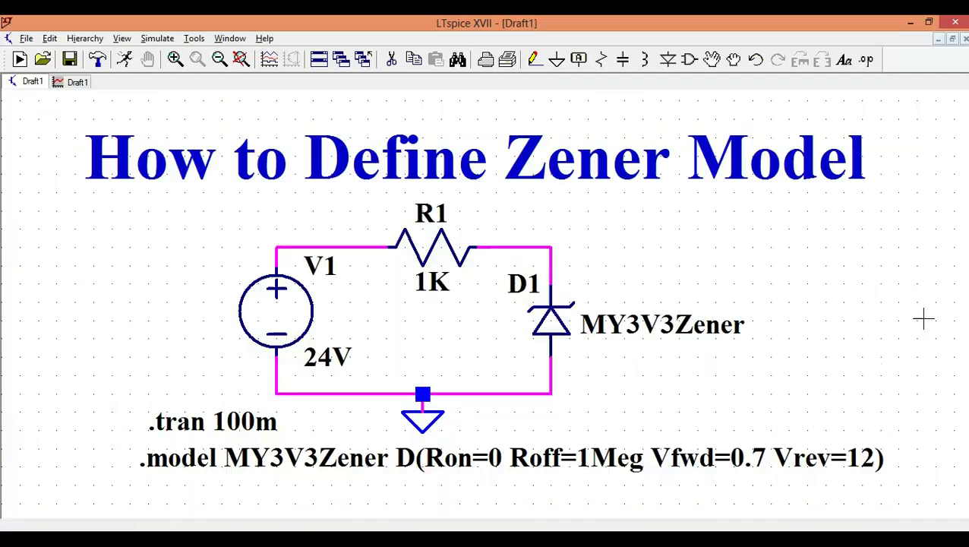